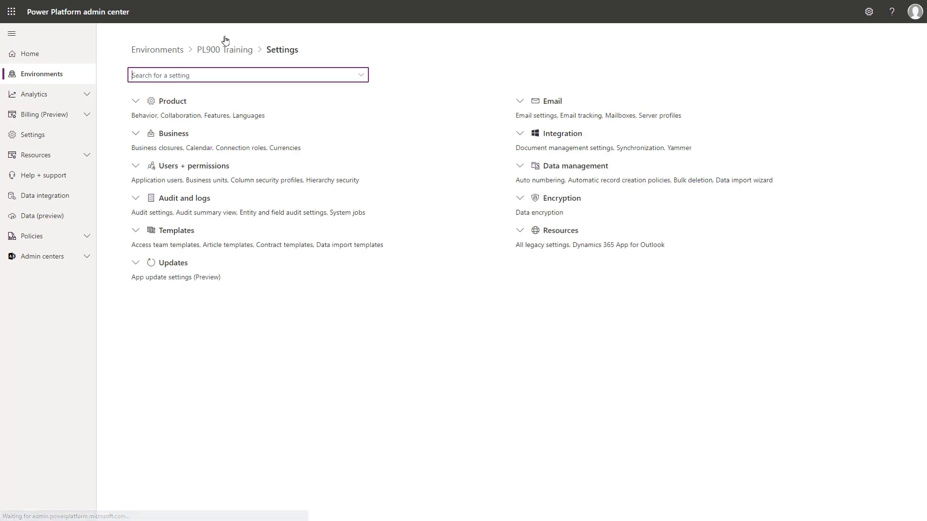
Check the model-driven app release channel in the PL900 Training environment's Behavior settings, and return to the settings list.
click(136, 101)
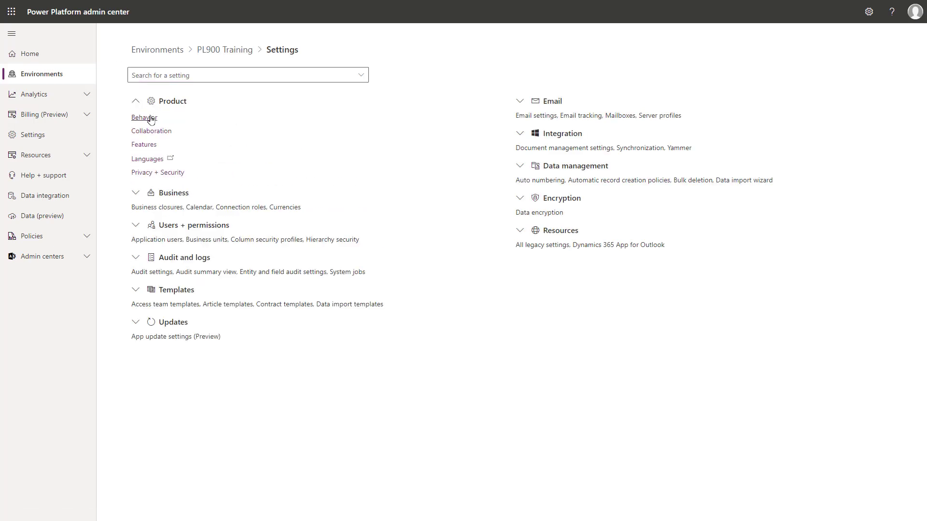
click(147, 119)
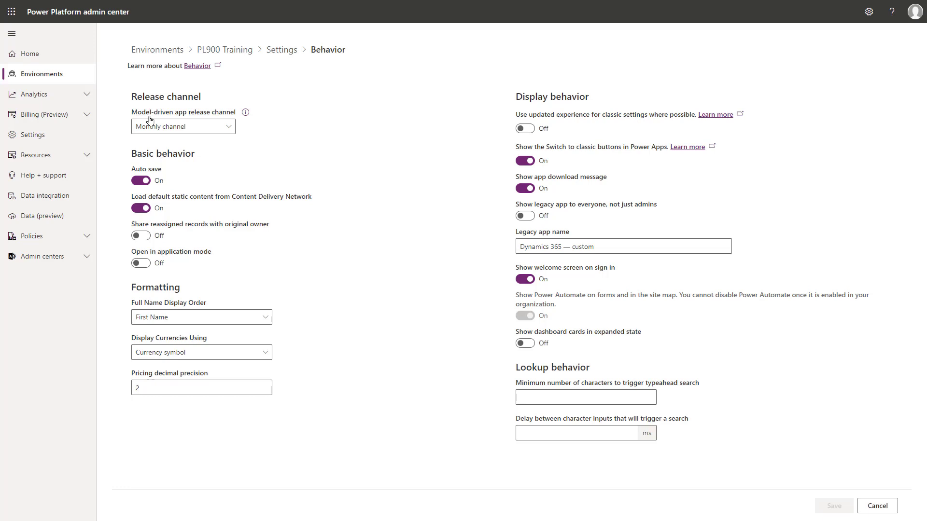
click(281, 50)
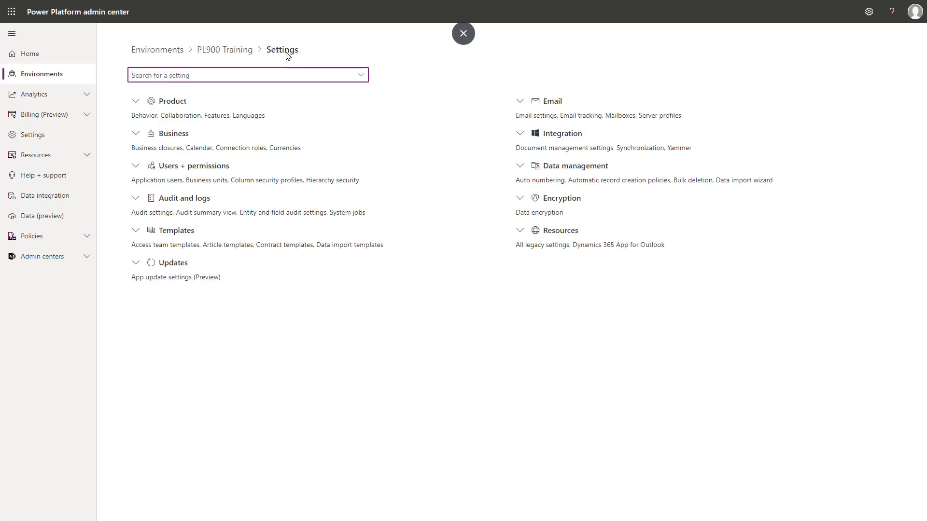
In the environment's product Features, allow users to analyze data using an AI-powered chat experience, and save the settings.
click(136, 101)
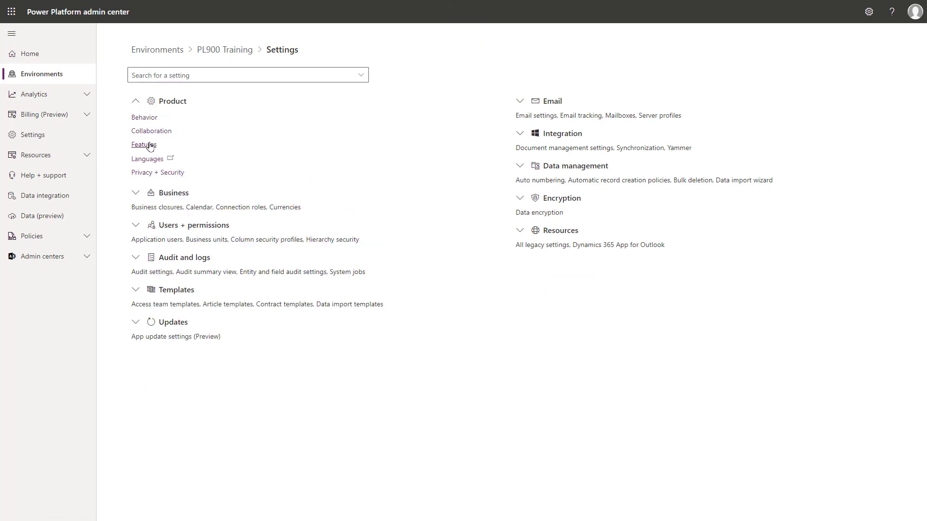
click(143, 145)
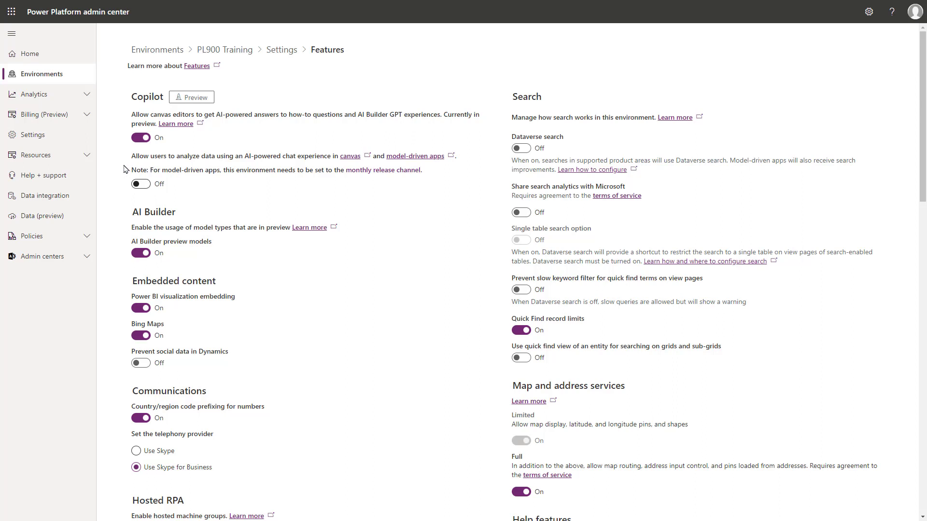
drag(128, 168, 423, 178)
click(315, 193)
click(140, 184)
scroll(605, 322, down, 15)
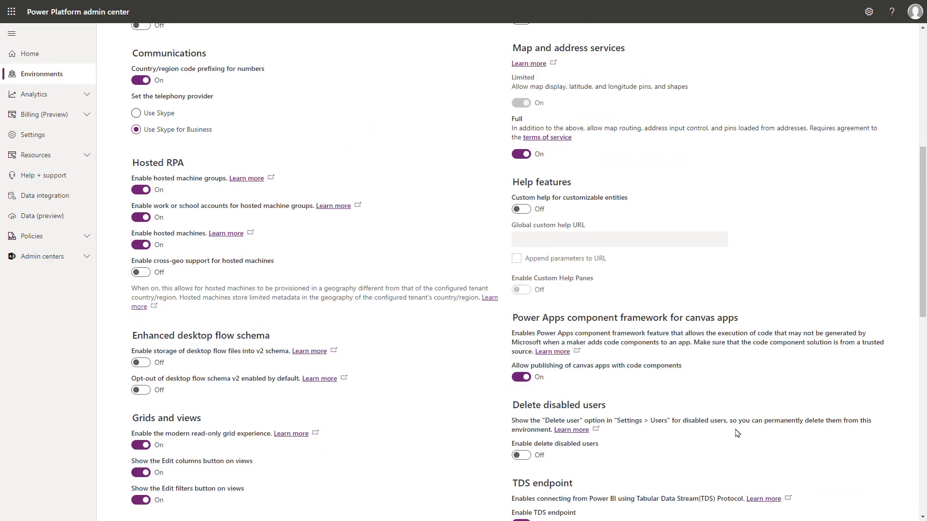
scroll(801, 467, down, 5)
click(825, 505)
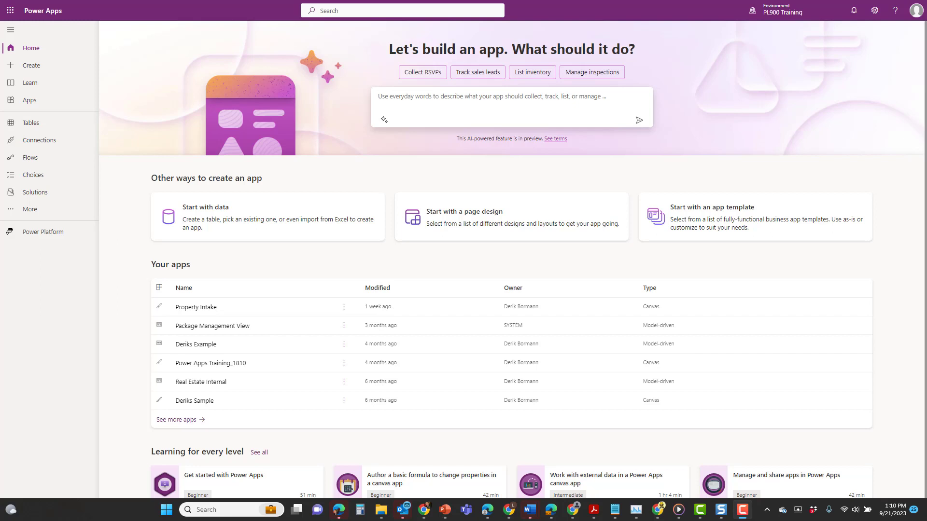
In Power Apps, search the tables for "Real" and open the Real Estate Property table named cr75a_realestateproperty.
click(49, 127)
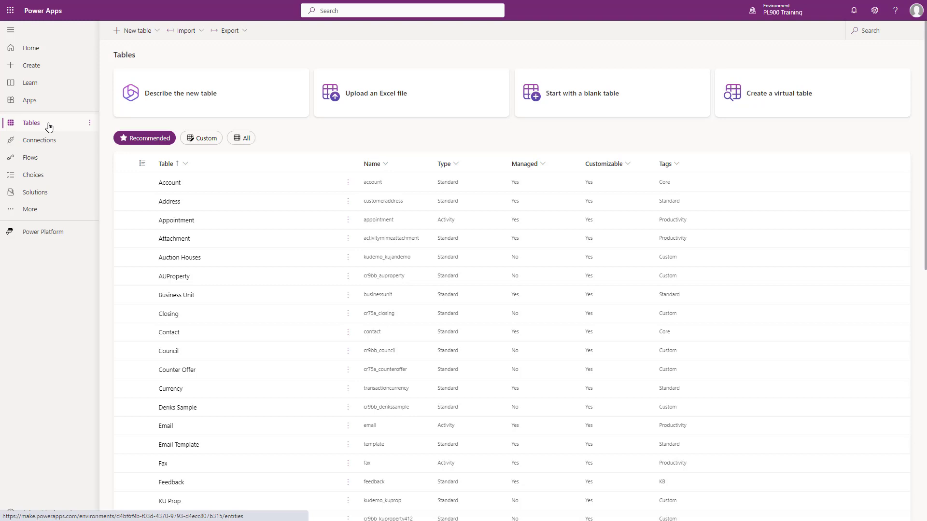
click(879, 35)
text(Real)
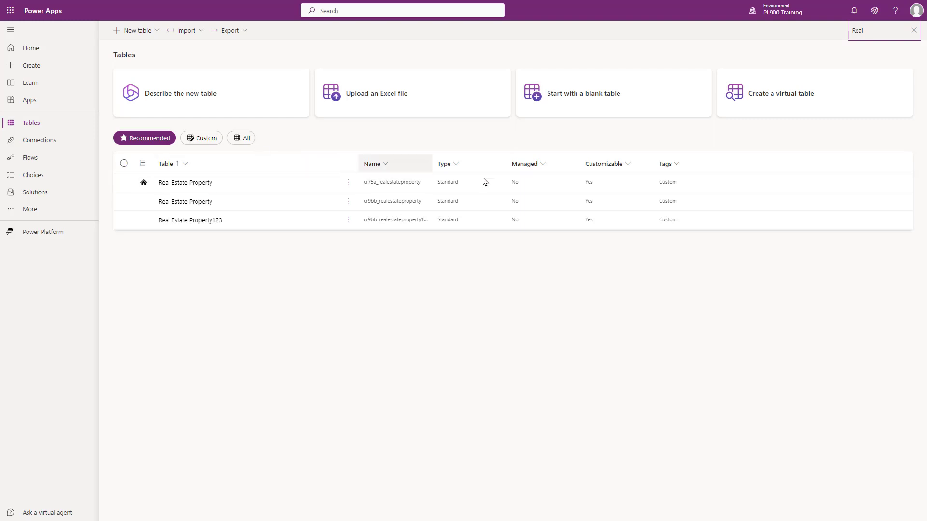
click(197, 184)
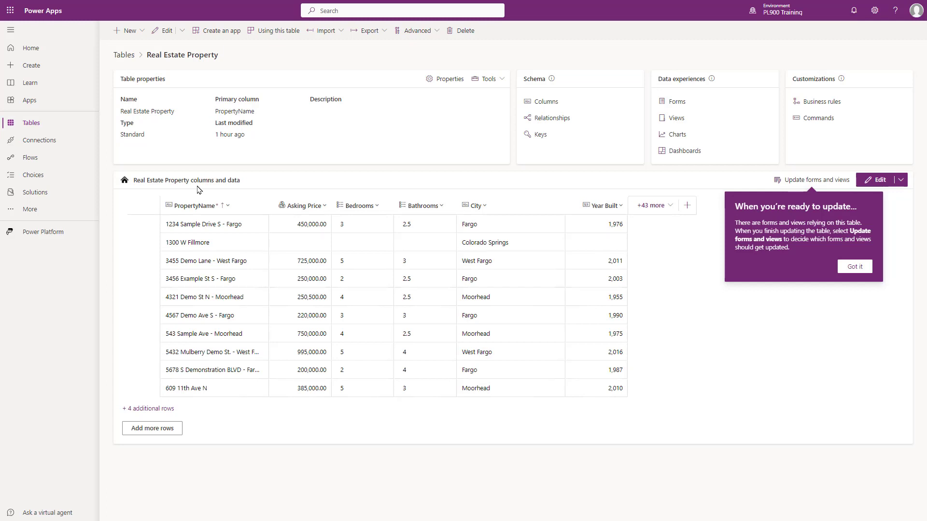
Check that Appear in search results is selected in the table's advanced properties, and save the table.
click(449, 81)
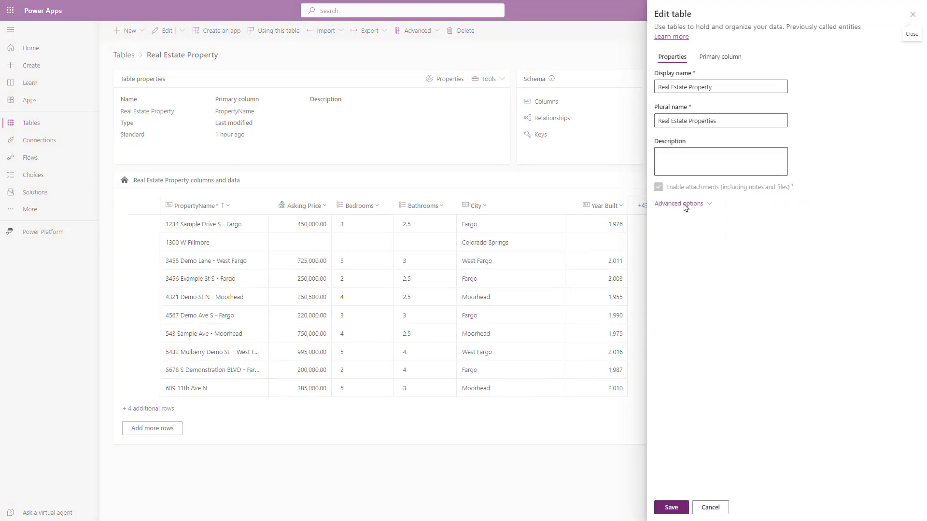
click(685, 206)
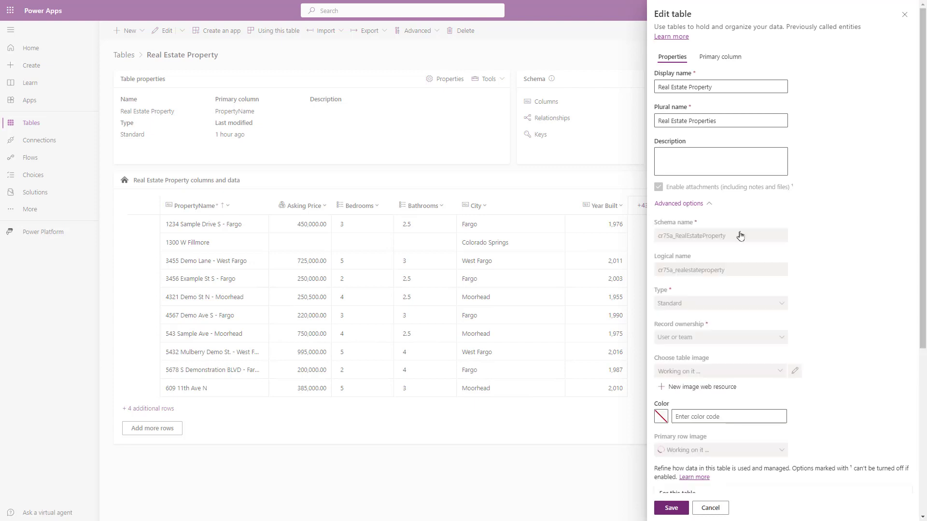
scroll(794, 237, down, 5)
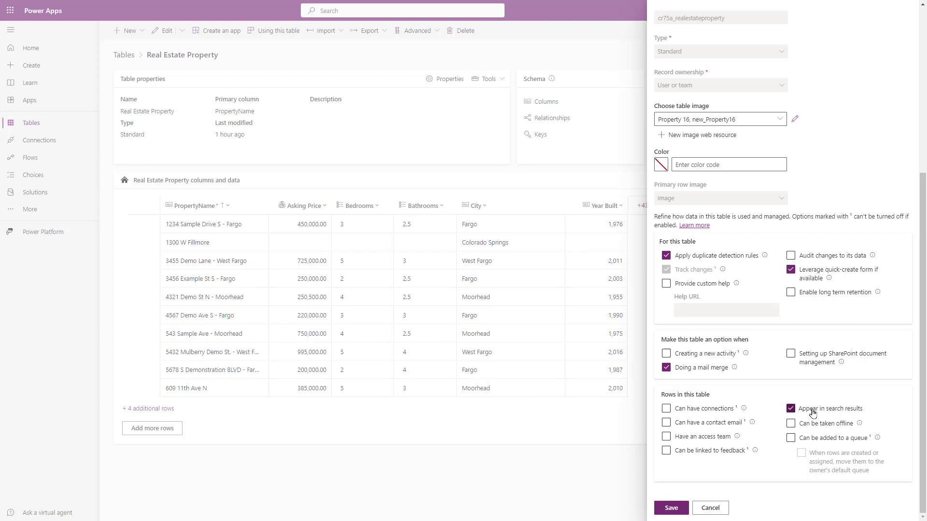
click(670, 508)
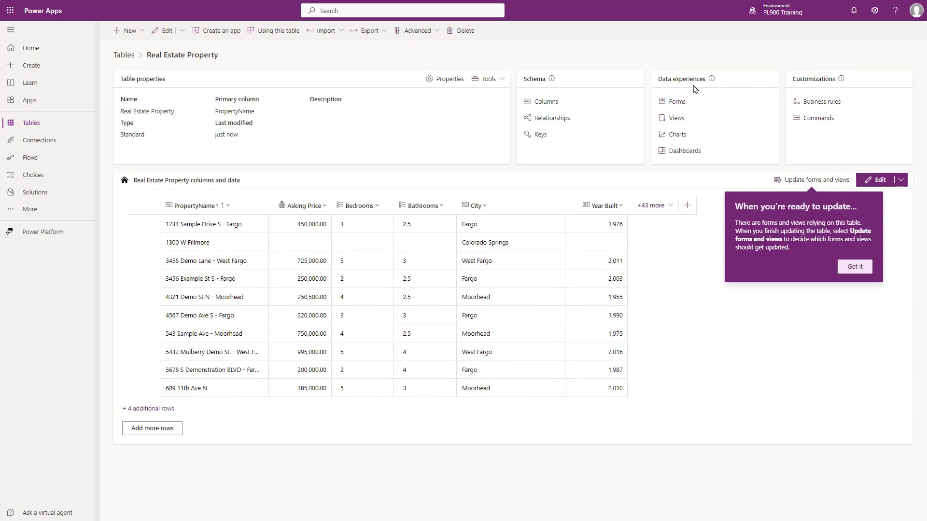
Open the table's Quick Find Active Real Estate Properties view and go to its Find by columns.
click(678, 122)
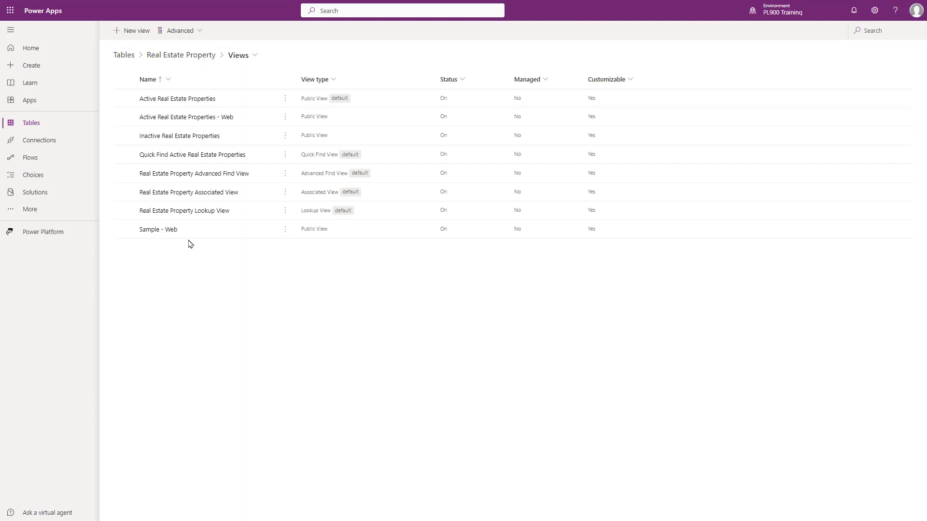
click(183, 160)
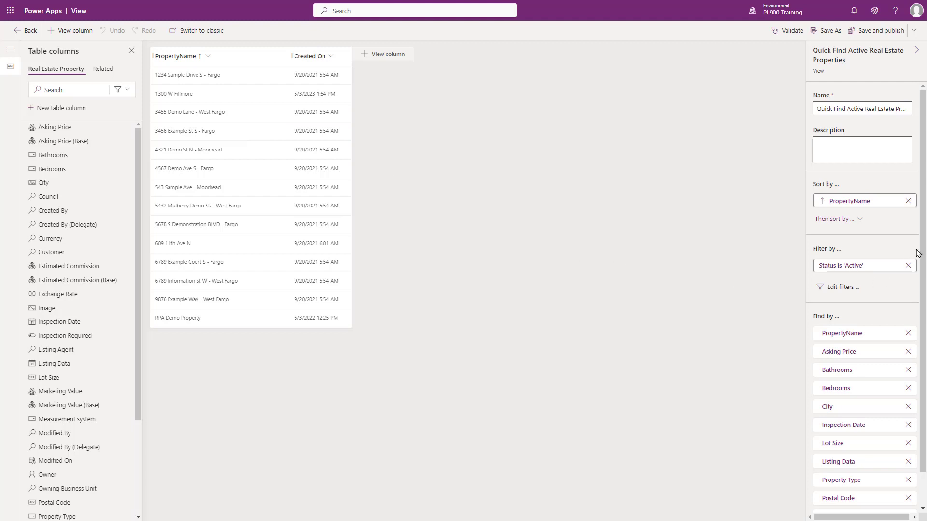
scroll(924, 227, down, 1)
drag(924, 227, 924, 266)
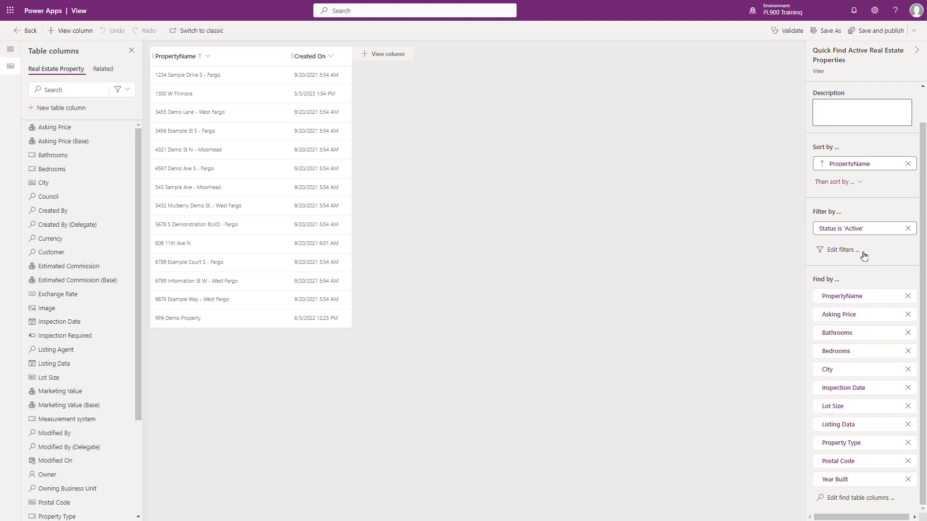
Add Size to the Quick Find view's find table columns, and save and publish the view.
click(849, 499)
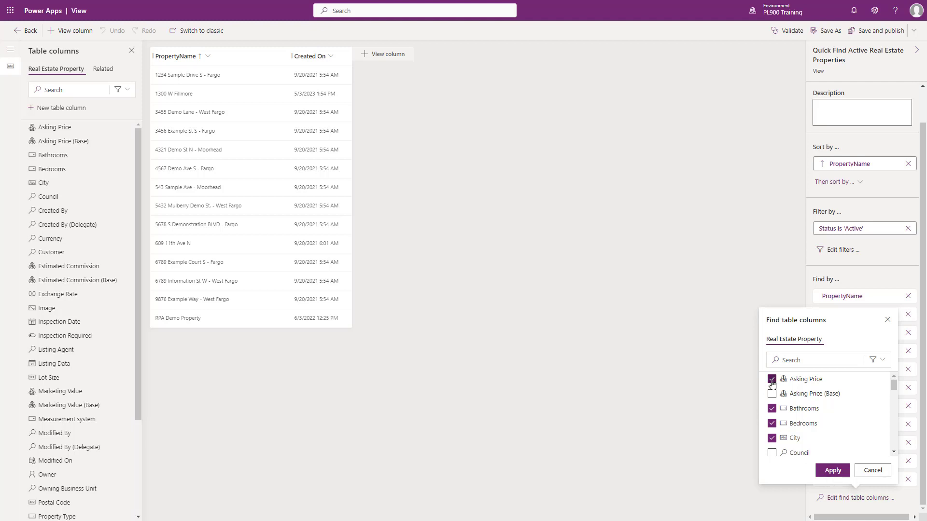
scroll(771, 413, down, 1)
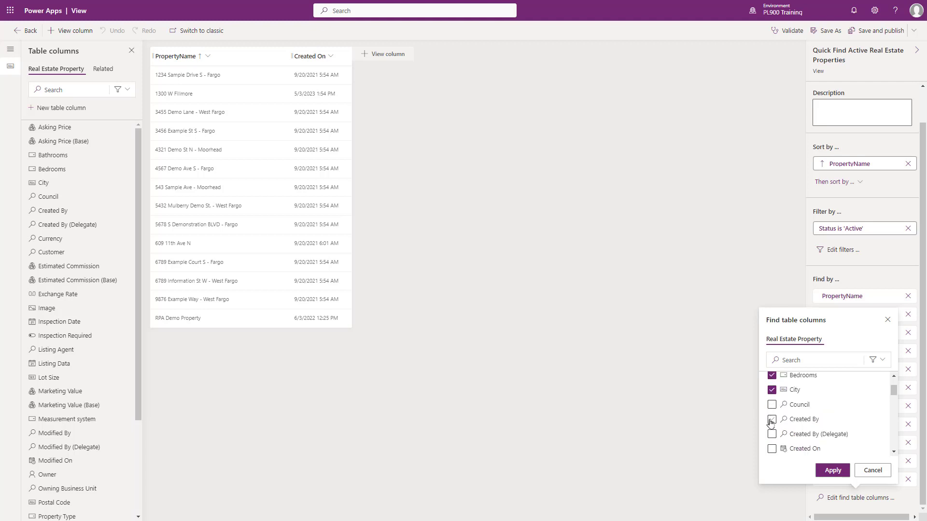
scroll(770, 397, down, 1)
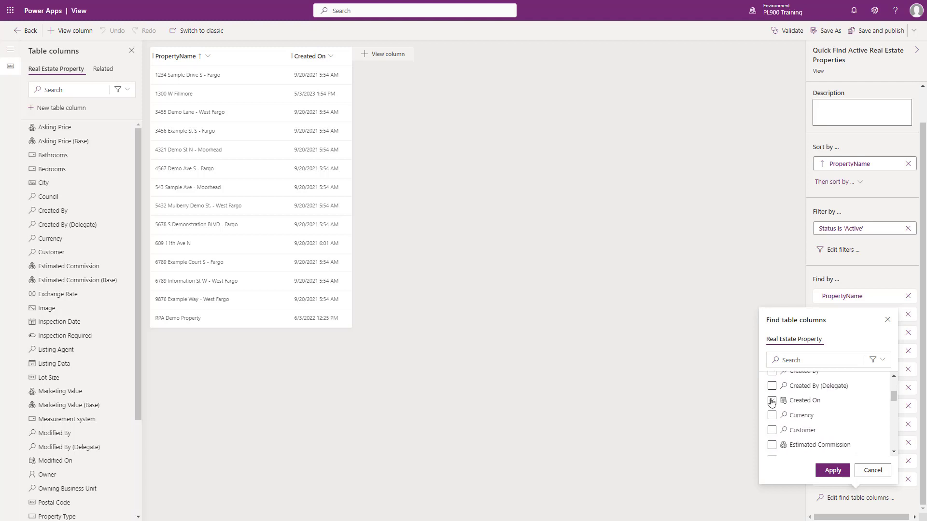
scroll(771, 402, down, 1)
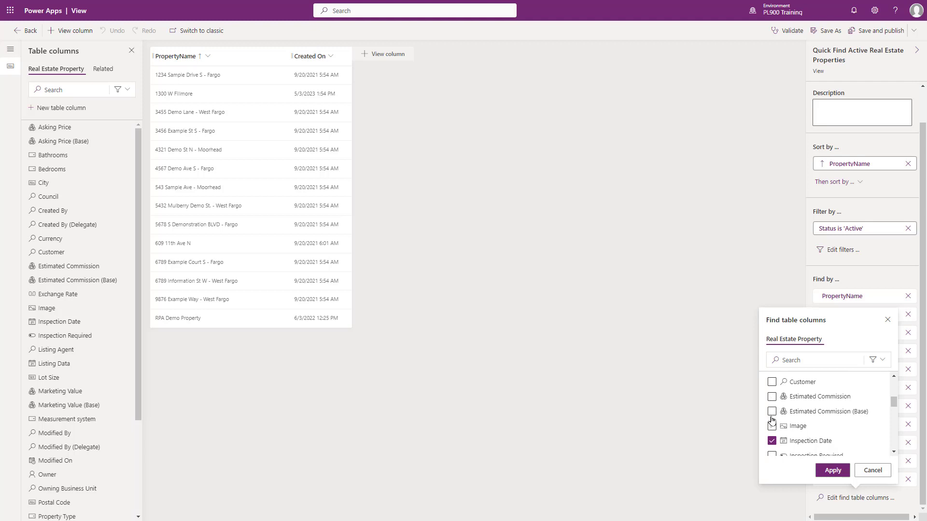
scroll(771, 418, up, 1)
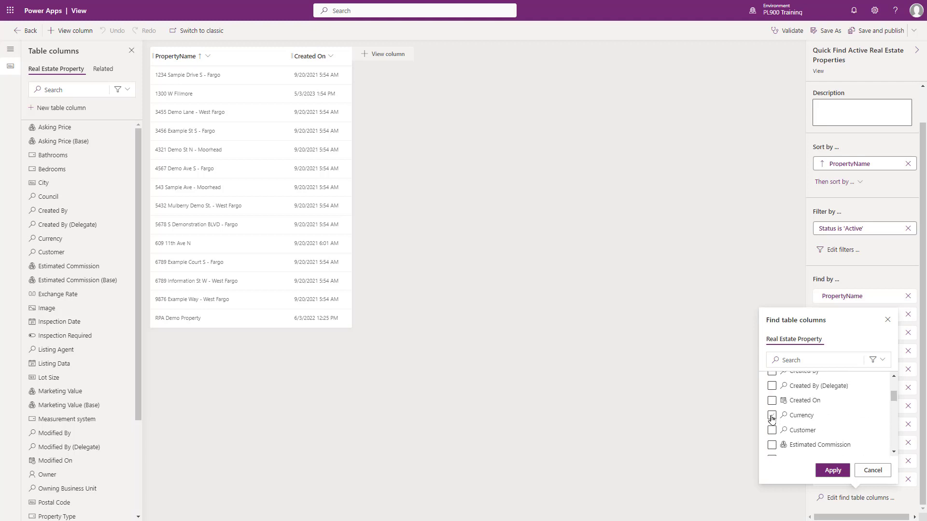
scroll(771, 413, down, 1)
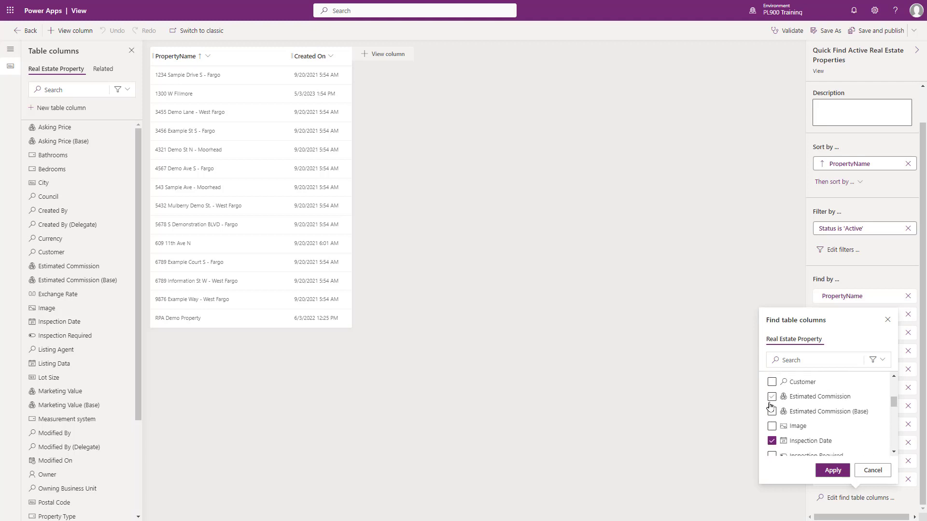
scroll(770, 408, down, 1)
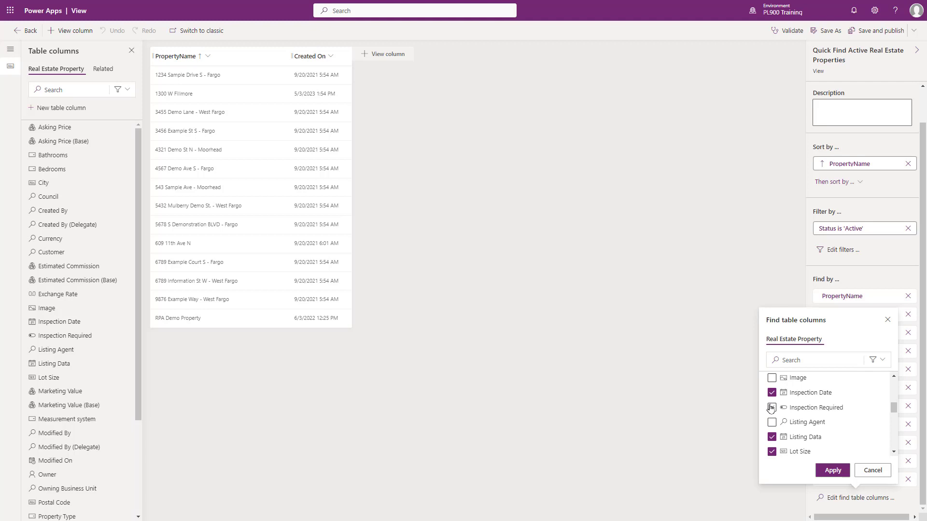
scroll(798, 410, down, 2)
scroll(802, 409, down, 1)
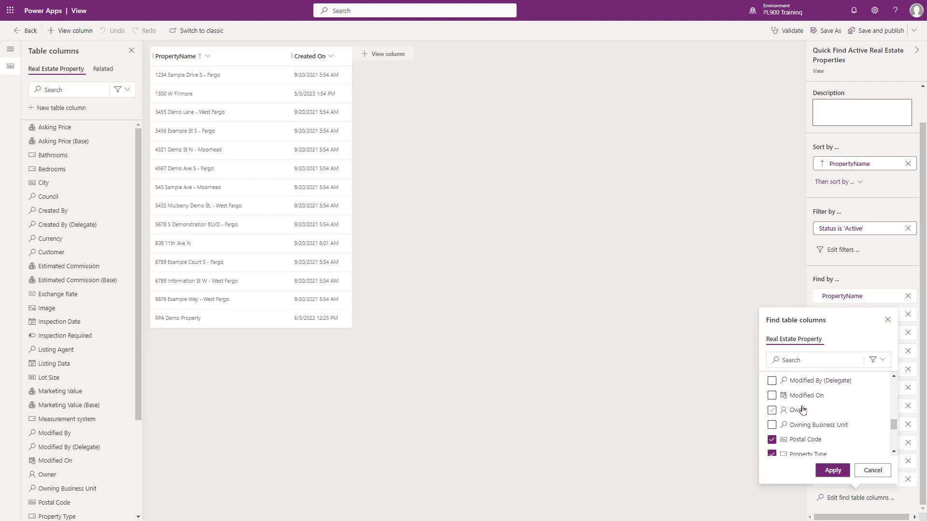
scroll(801, 410, down, 1)
click(772, 451)
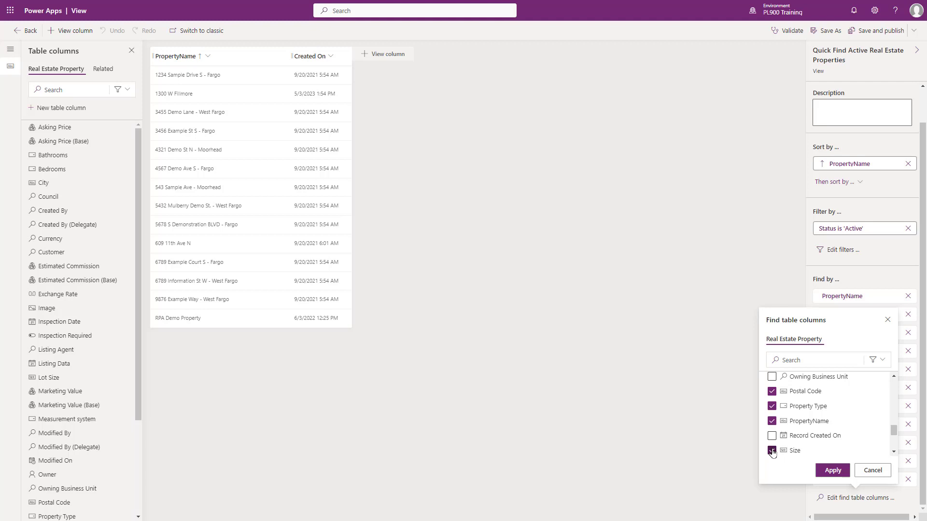
click(832, 470)
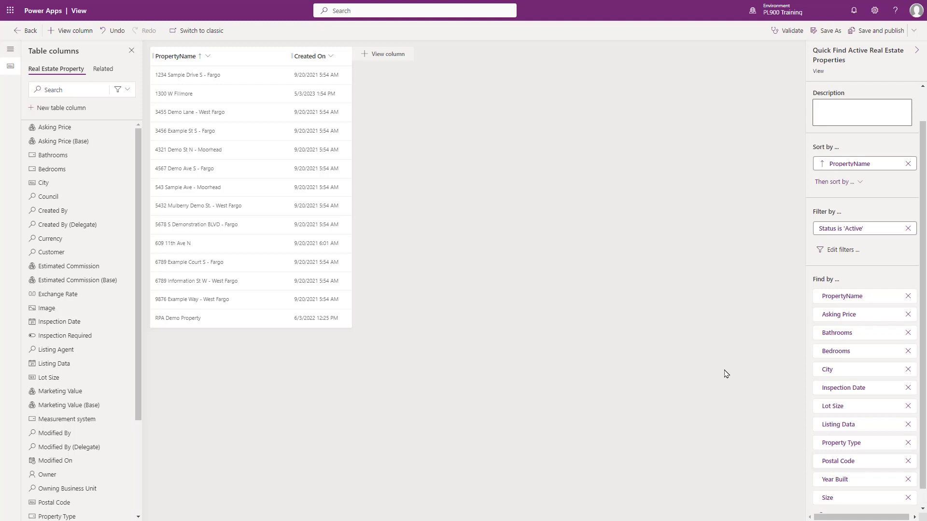
click(879, 32)
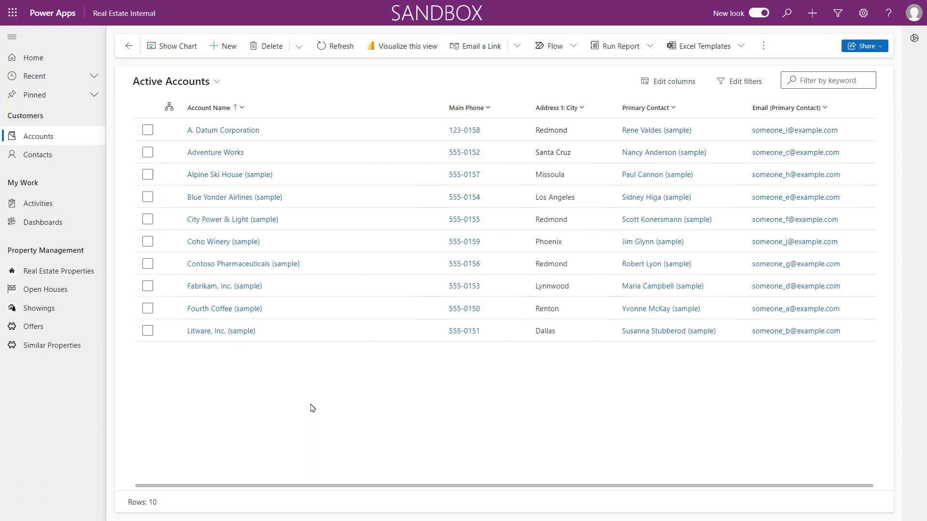
In the Real Estate Internal app, filter the Real Estate Properties list by the keyword "Moor", and clear the filter.
click(48, 277)
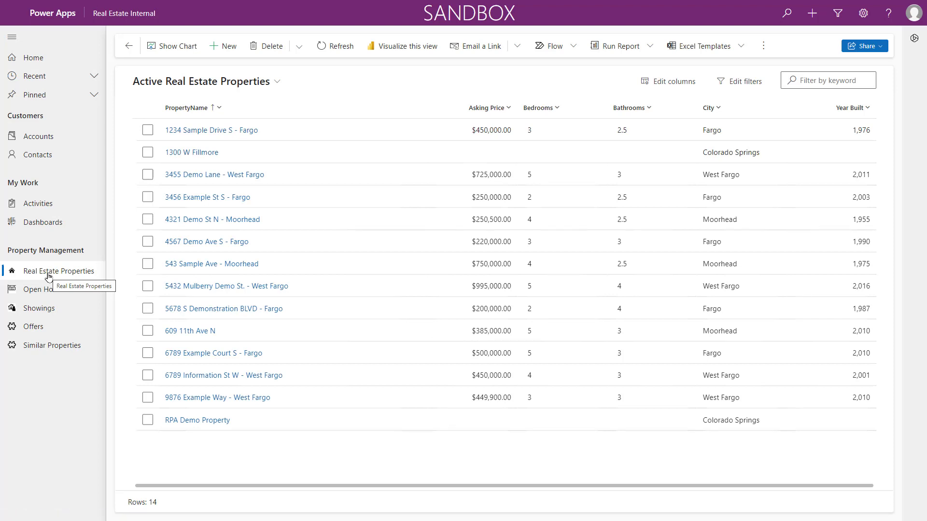
click(815, 80)
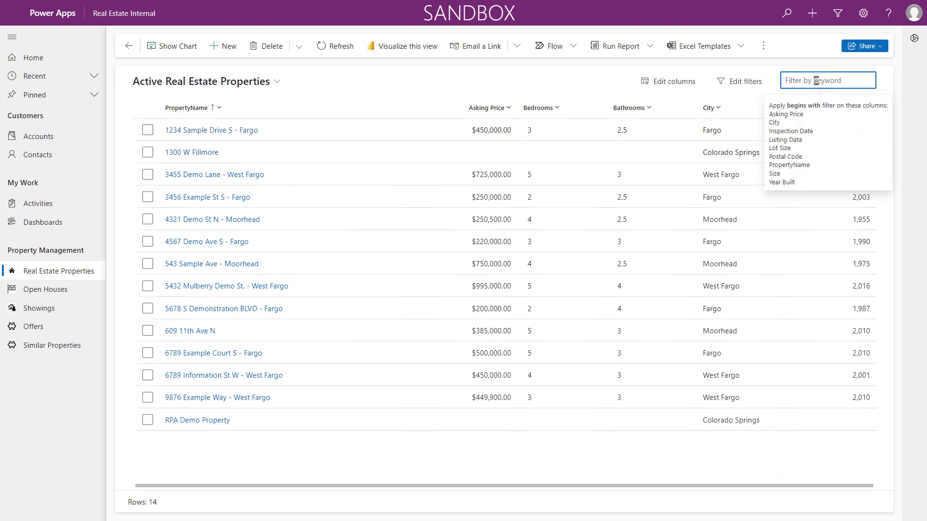
text(Moor)
key(Return)
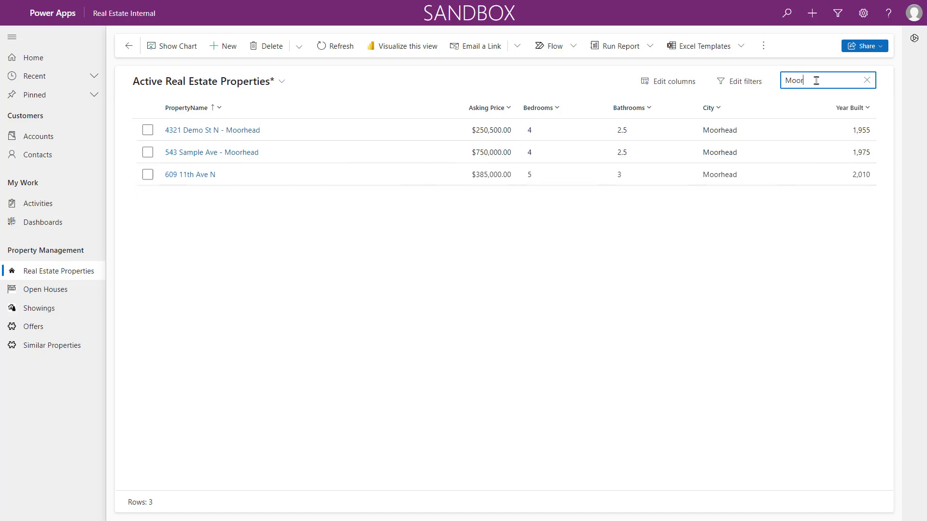
click(867, 80)
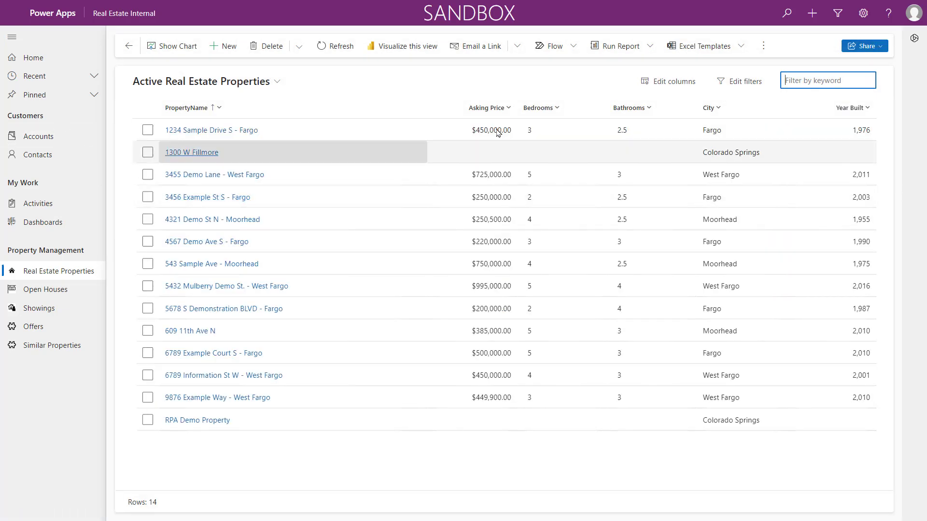
Ask Copilot "What is the average asking price of properties we have listed?" and like its answer without submitting written feedback.
click(914, 43)
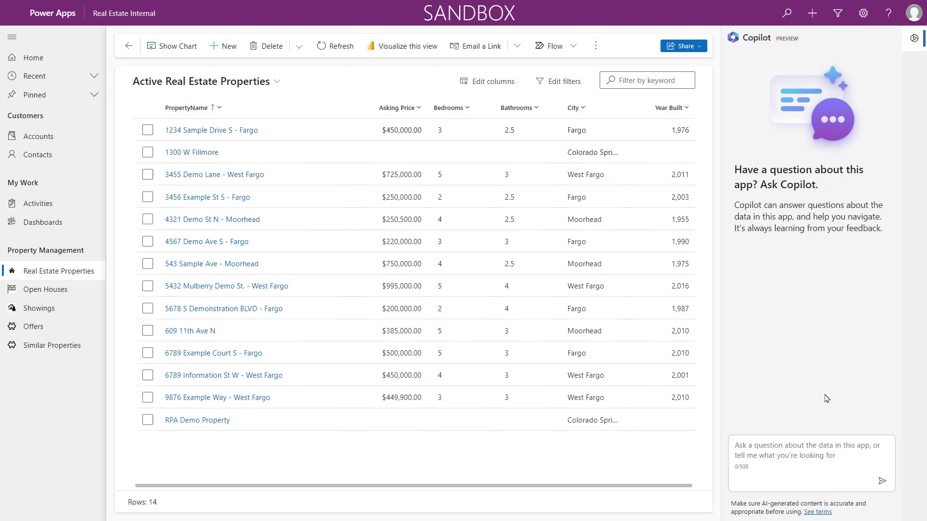
click(771, 452)
text(What is the average asking price of properties we have listed?)
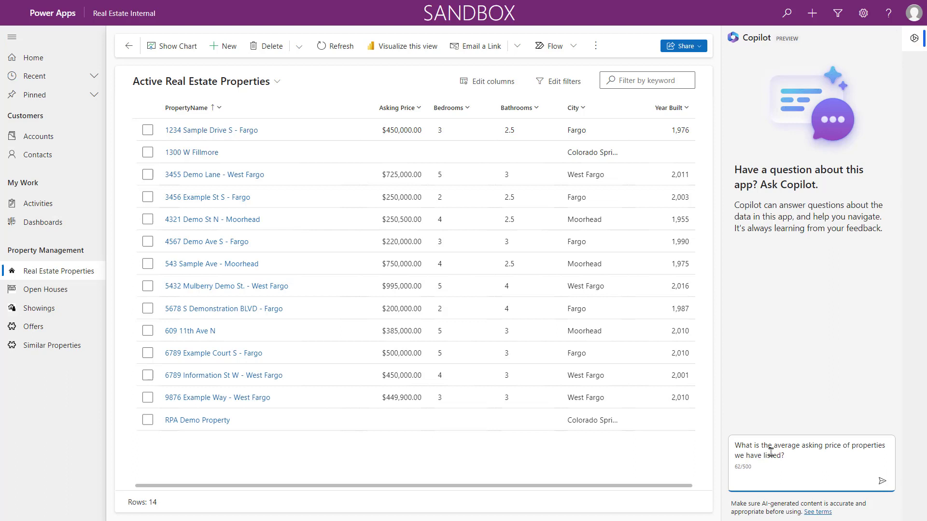
key(Return)
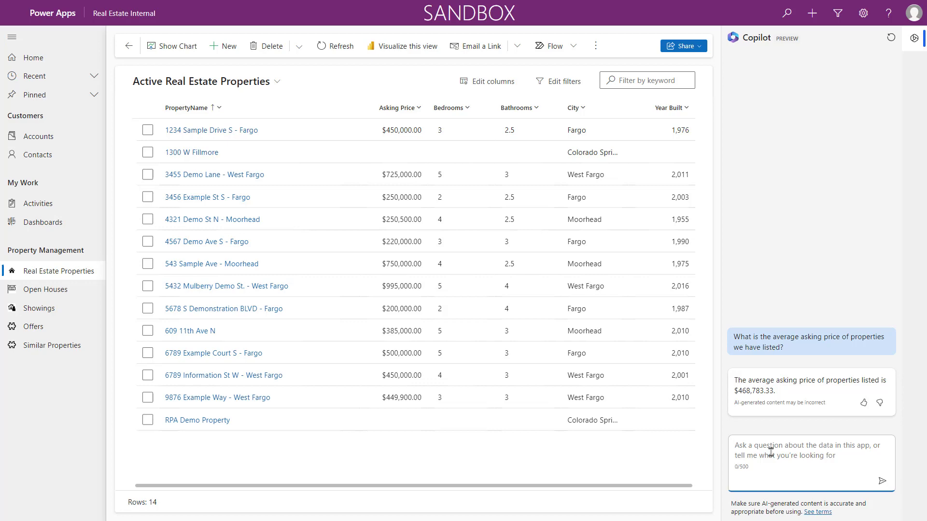
click(864, 403)
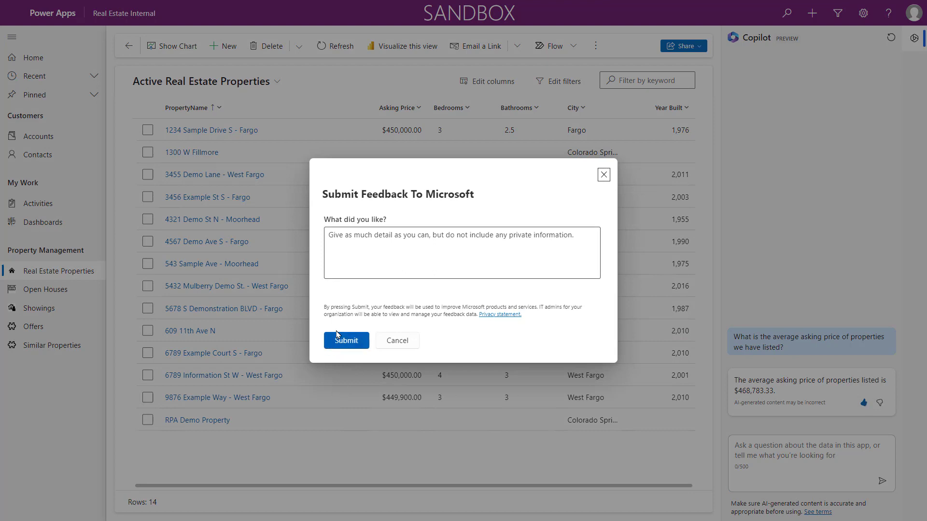
click(604, 176)
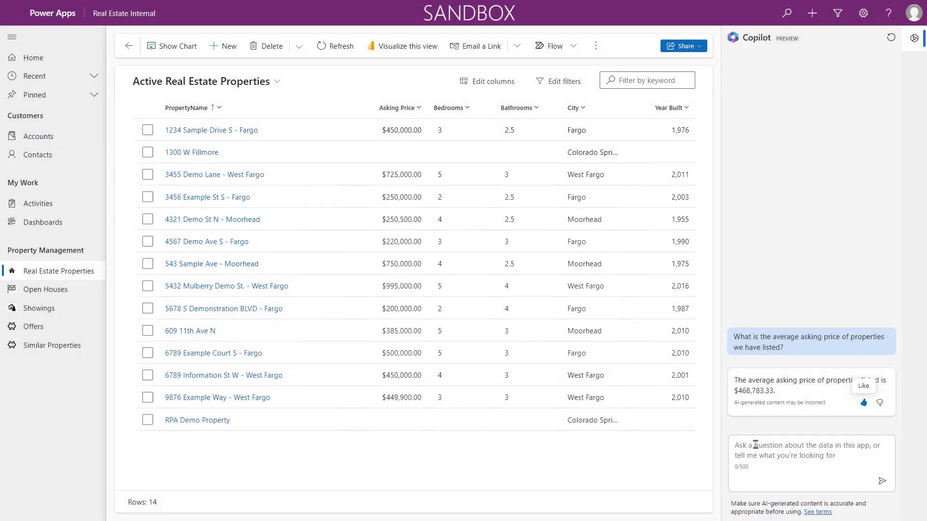
Ask Copilot "How 5 bedroom homes do we have listed?".
click(752, 450)
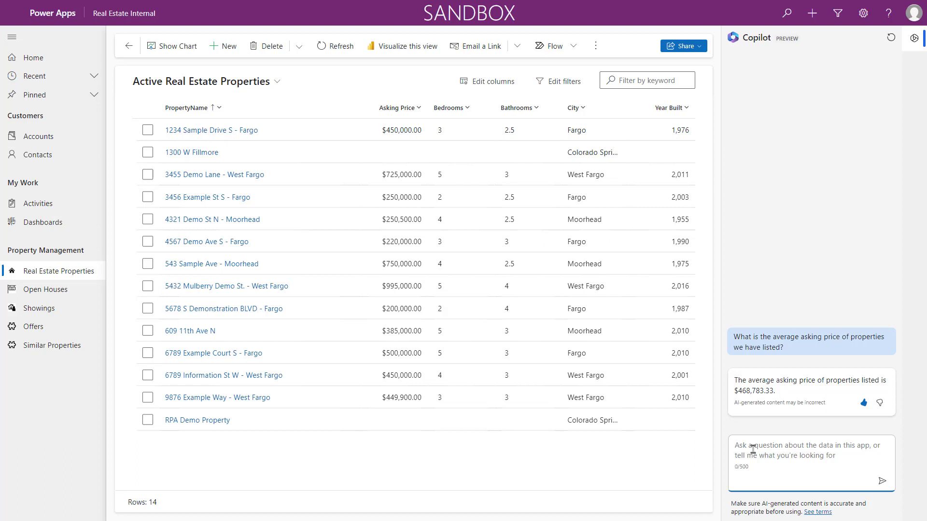
text(Ho)
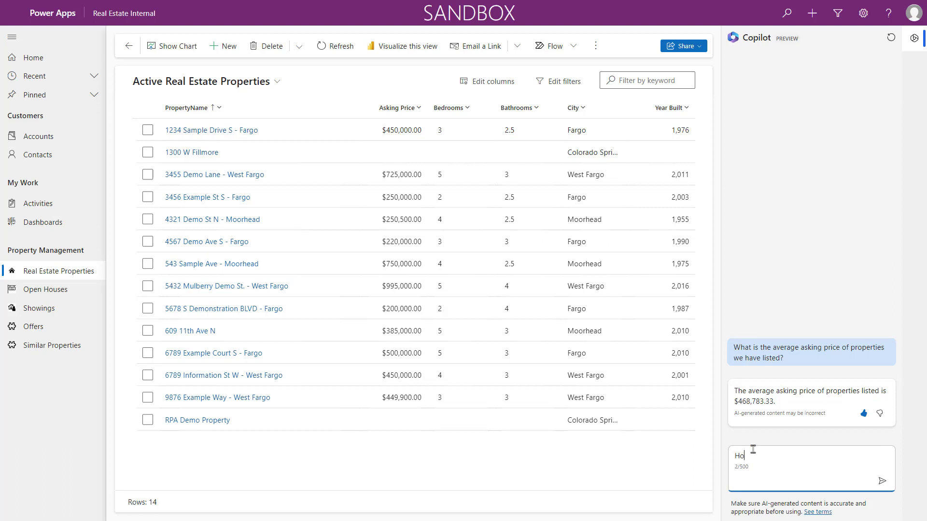
text(w 5 bedroom homes do we have listed?)
key(Return)
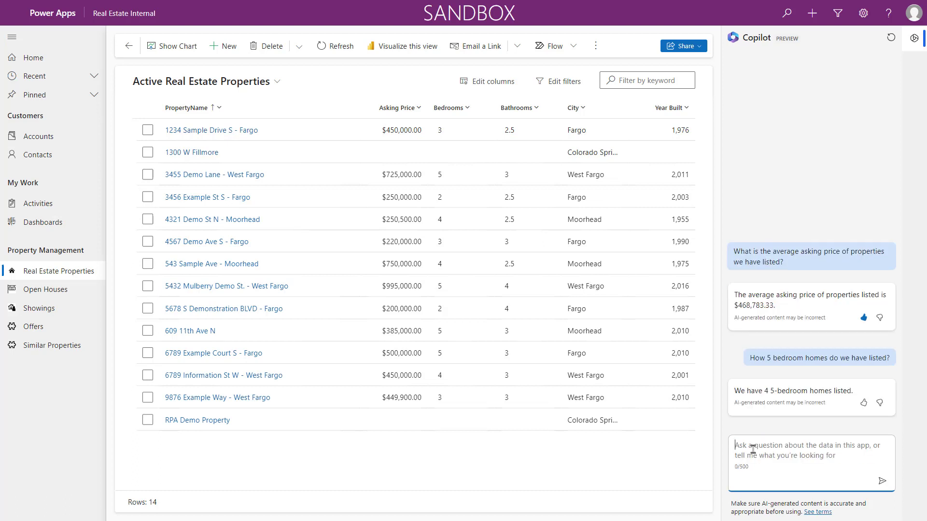